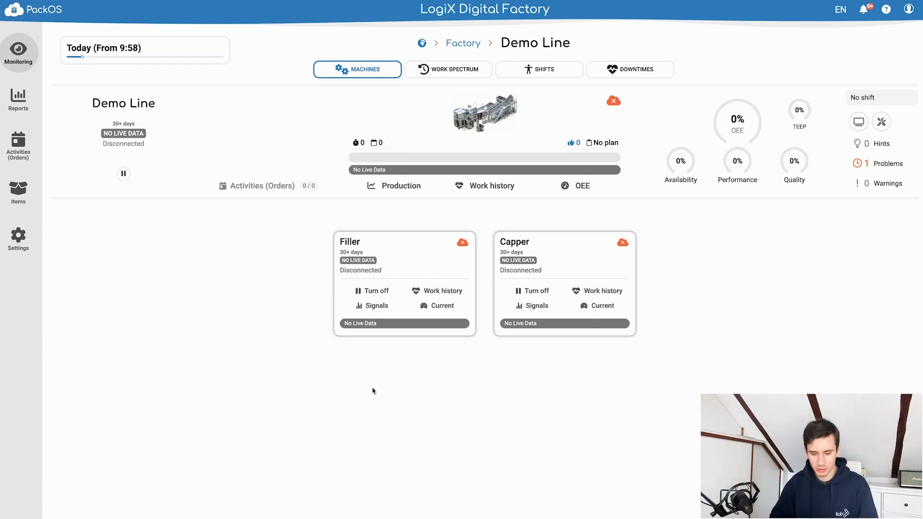
Open the advanced signals settings of the Filler machine on Demo Line
click(28, 249)
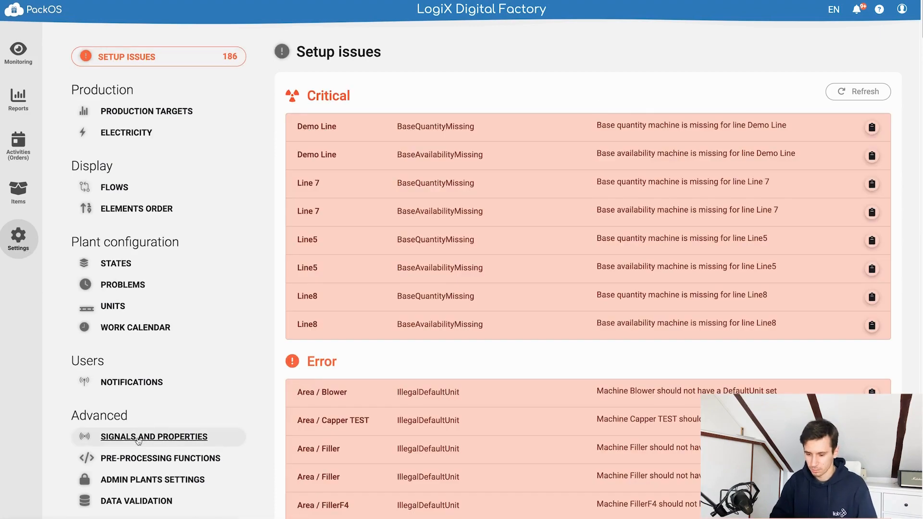
click(138, 438)
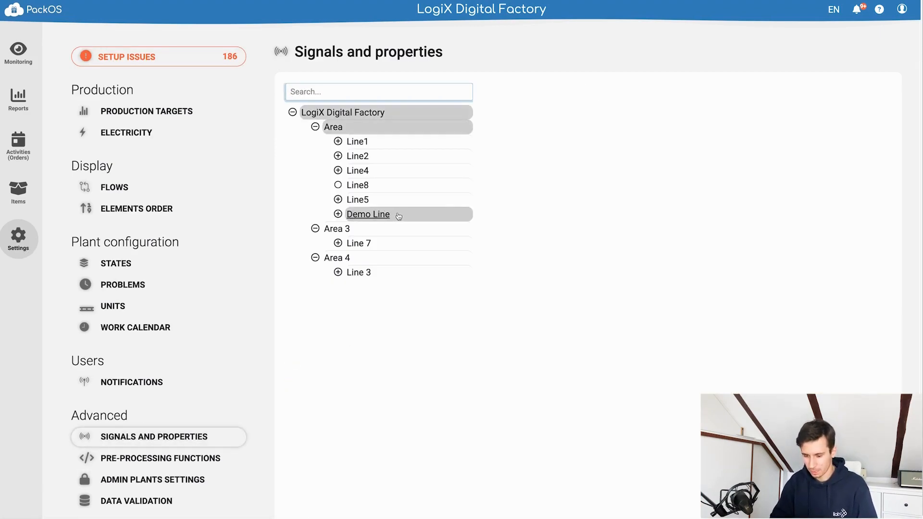
click(338, 215)
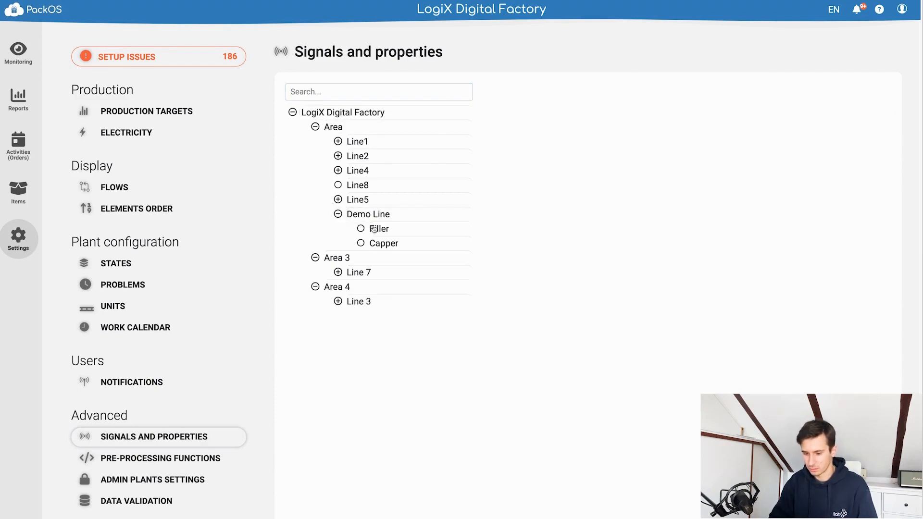
click(379, 229)
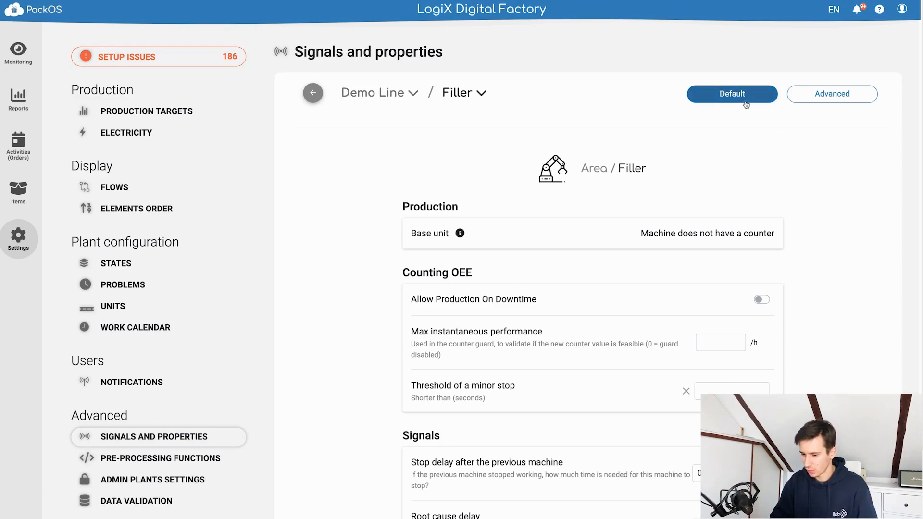
click(812, 99)
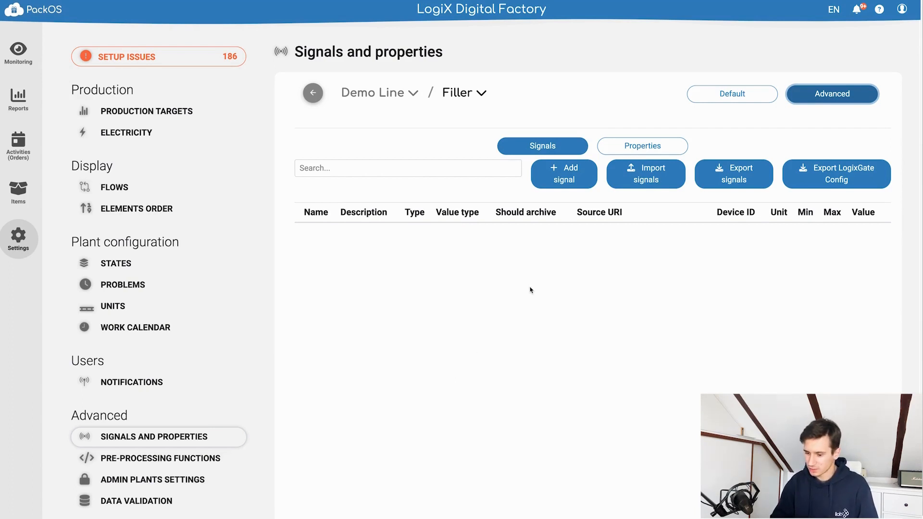
Start a new signal for the Filler machine with Counter as both its name and description
click(564, 185)
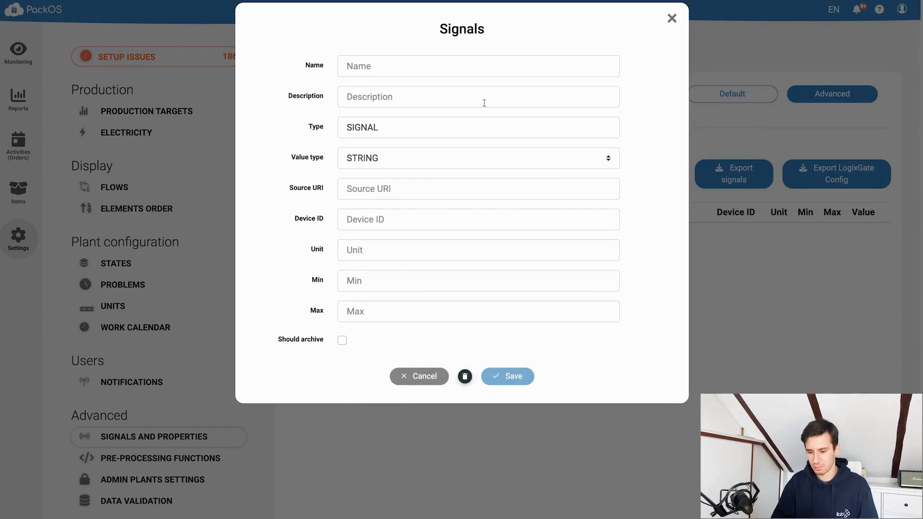
click(457, 72)
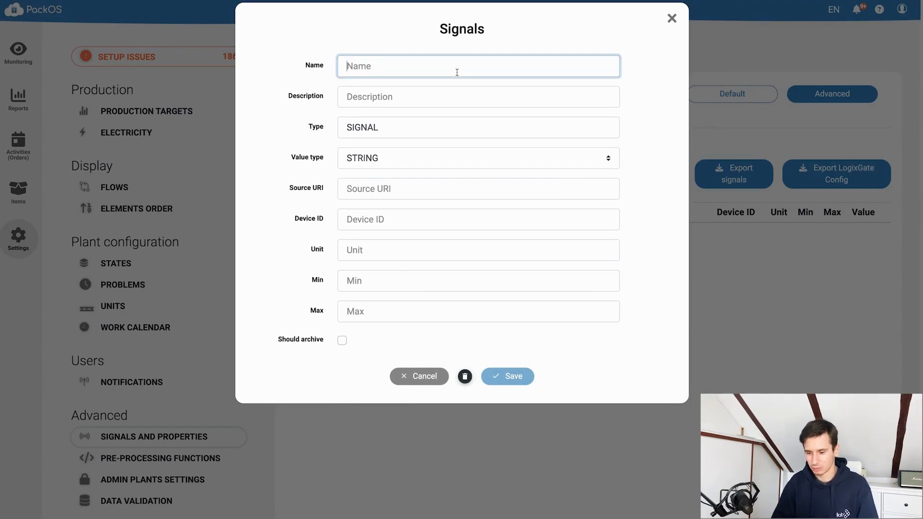
text(Counter)
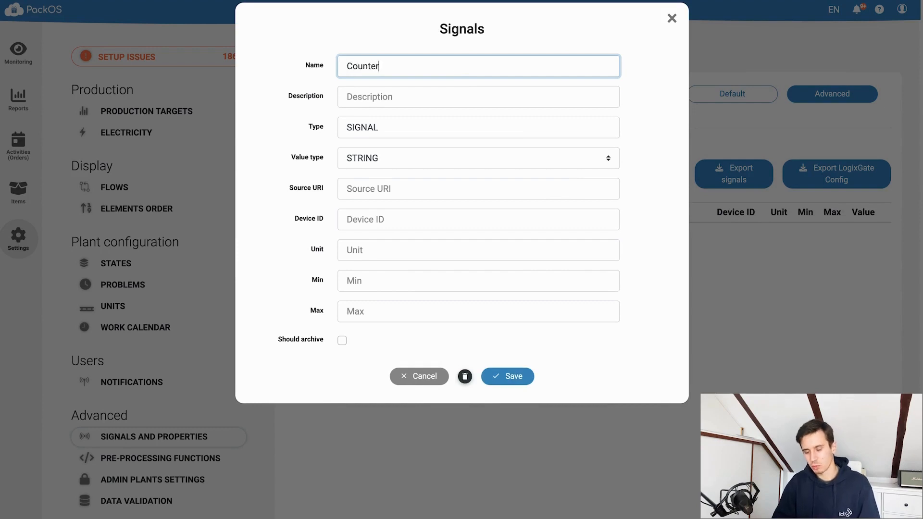
key(Tab)
text(Counter)
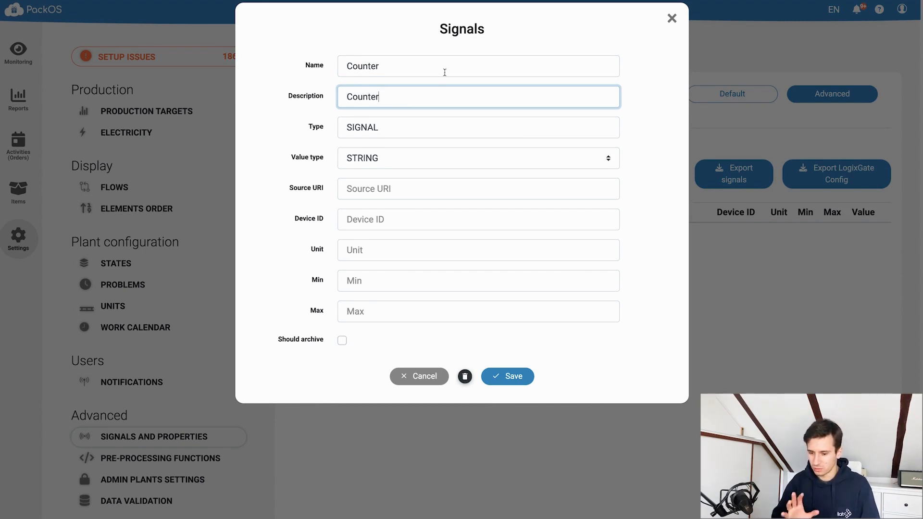
Clear the new signal's type to view the available types, and leave the form without saving
click(319, 126)
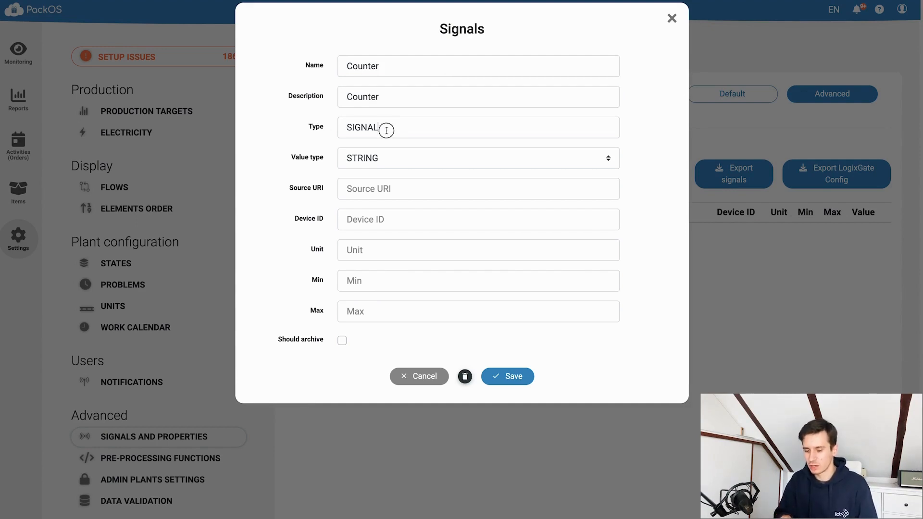
click(340, 131)
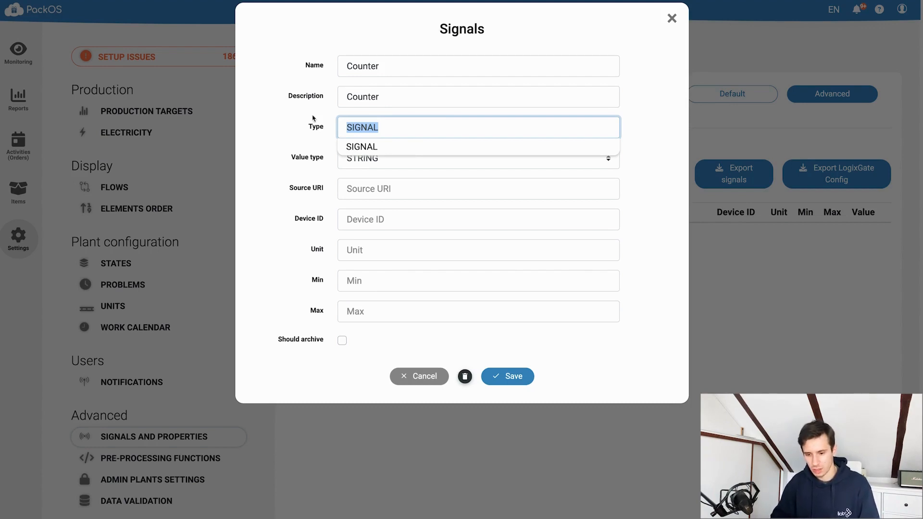
key(BackSpace)
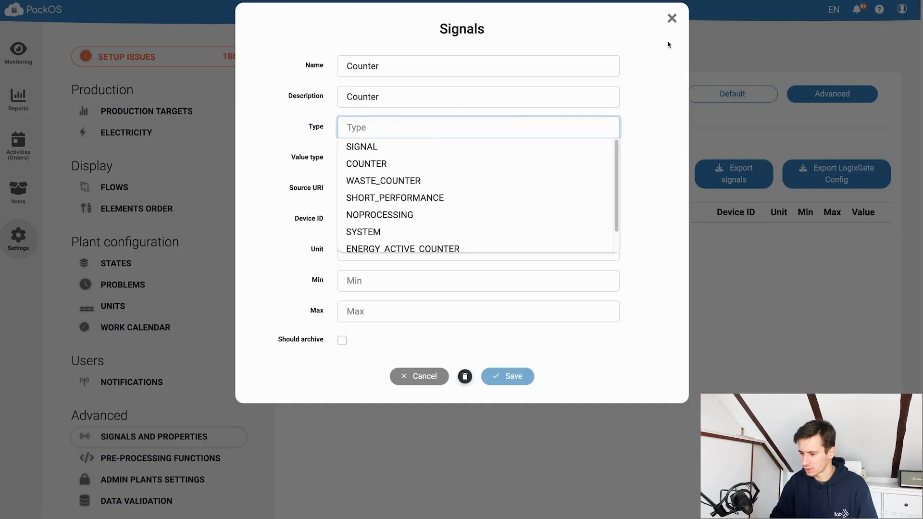
click(878, 8)
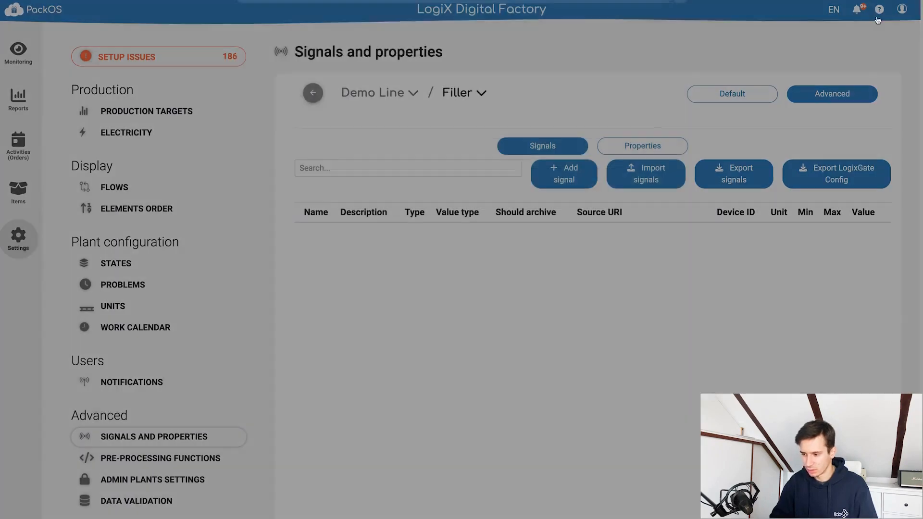
Open the "Working with signals and rules" article in the LogiX Knowledge Base, hide its page tree and enlarge the text
click(877, 15)
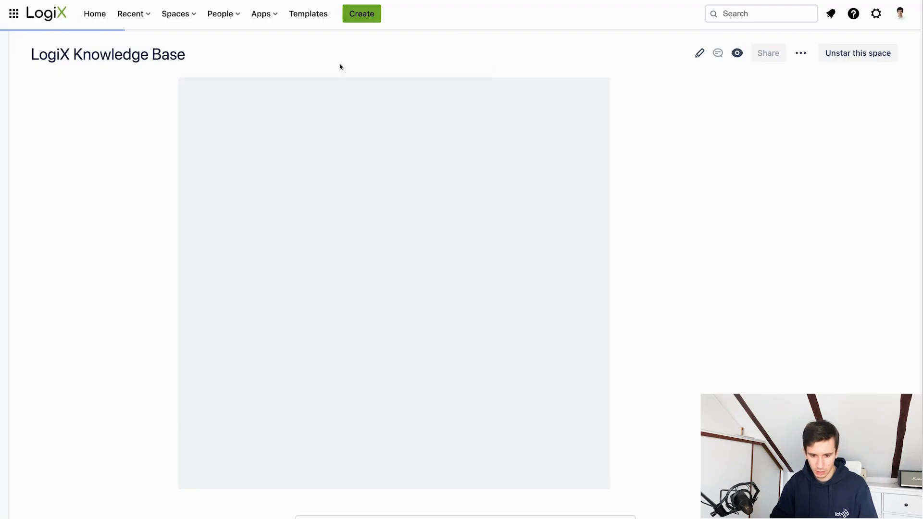
click(6, 56)
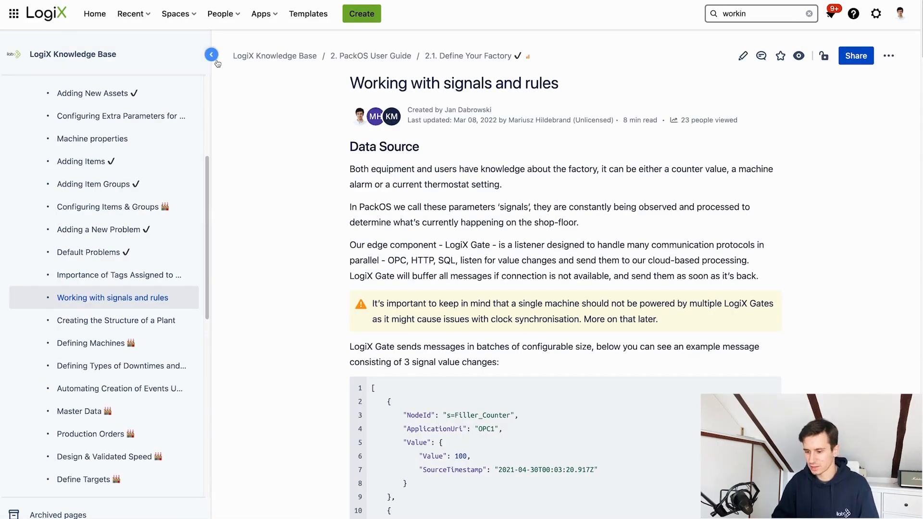
scroll(452, 236, down, 2)
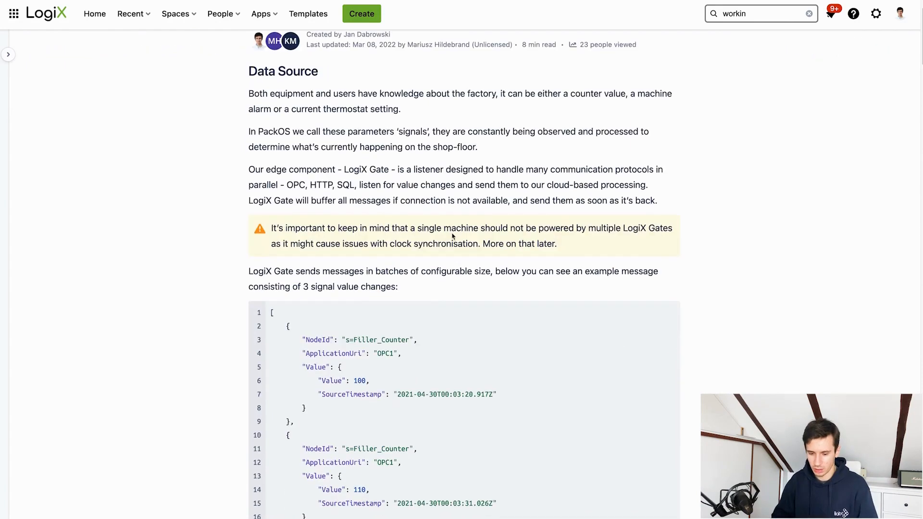
key(super+plus)
key(super+plus)
Look through the article's example signal message and Machine model section, down to the Signals section
scroll(453, 236, down, 4)
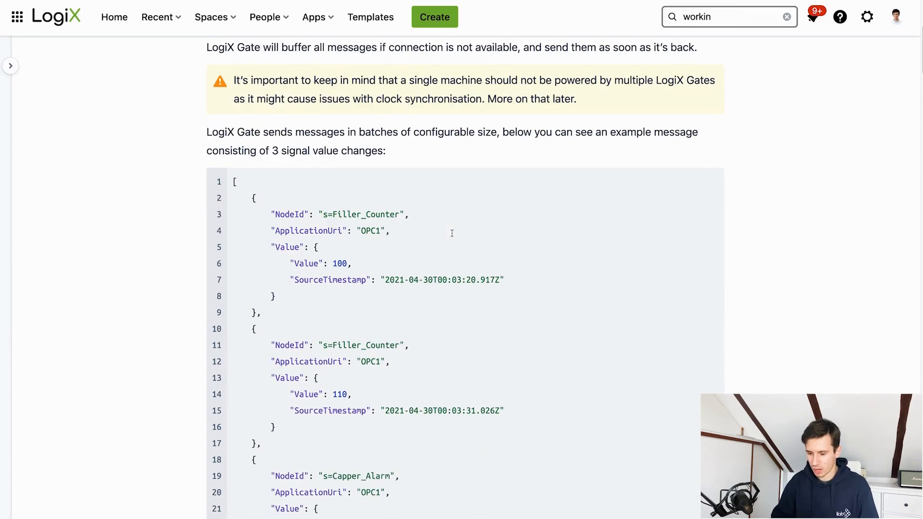
scroll(453, 236, down, 10)
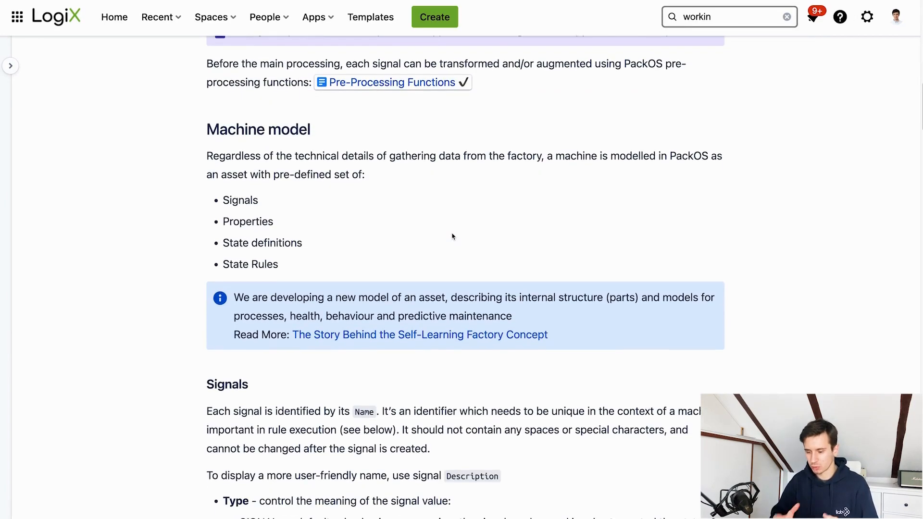
scroll(453, 236, up, 10)
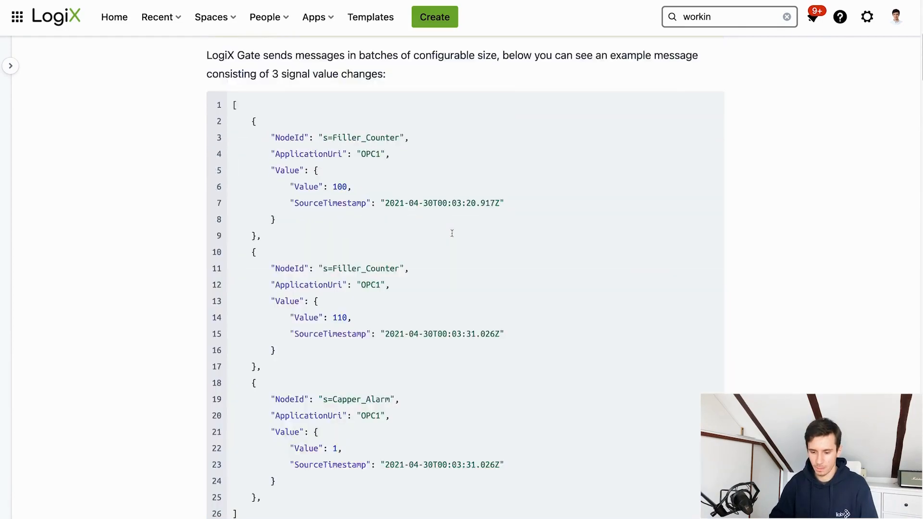
scroll(452, 236, down, 3)
scroll(452, 236, down, 12)
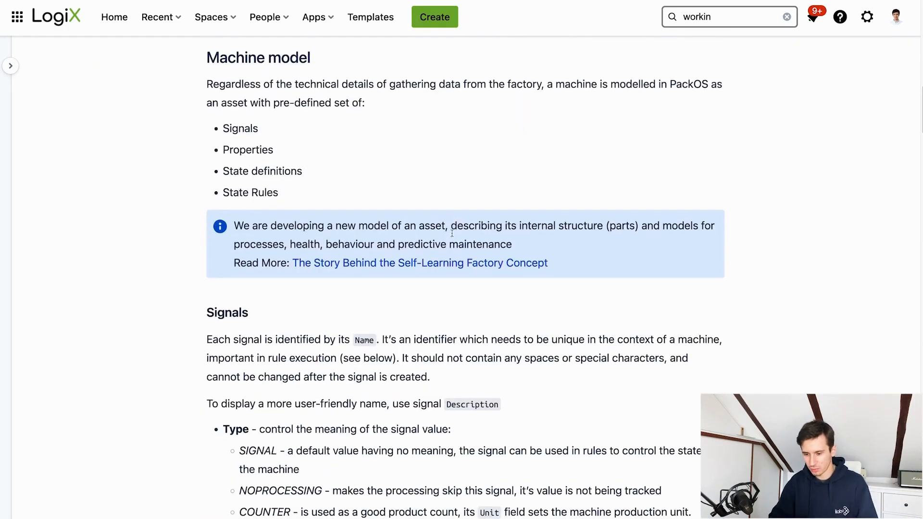
scroll(451, 235, up, 1)
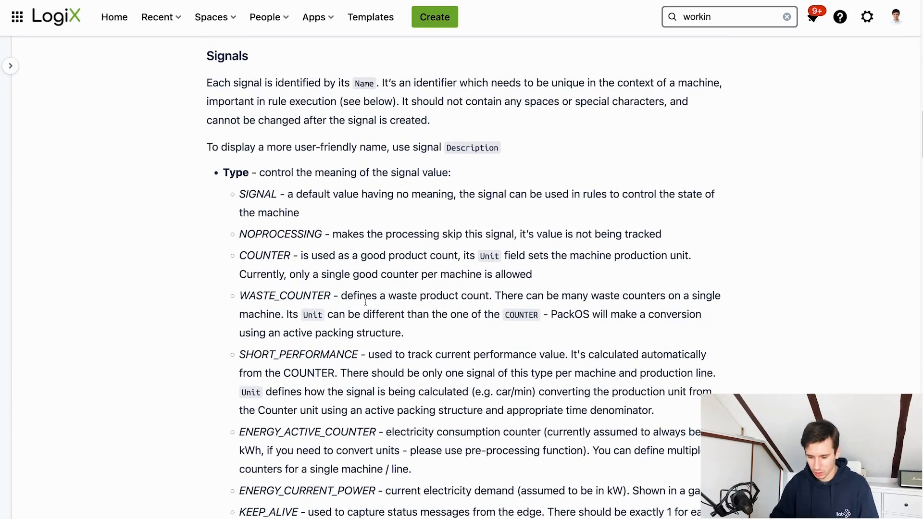
scroll(452, 237, down, 3)
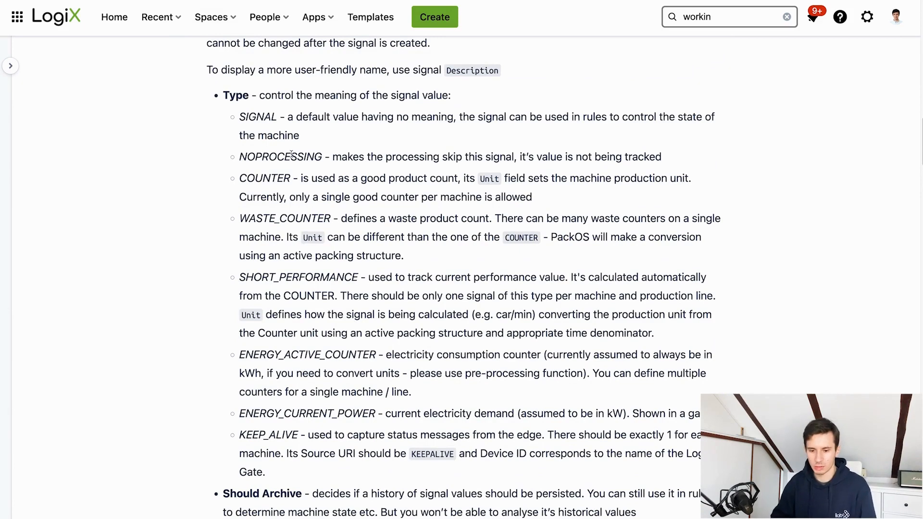
Examine the descriptions of the SIGNAL, NOPROCESSING and COUNTER signal types
scroll(291, 155, down, 1)
drag(299, 117, 240, 98)
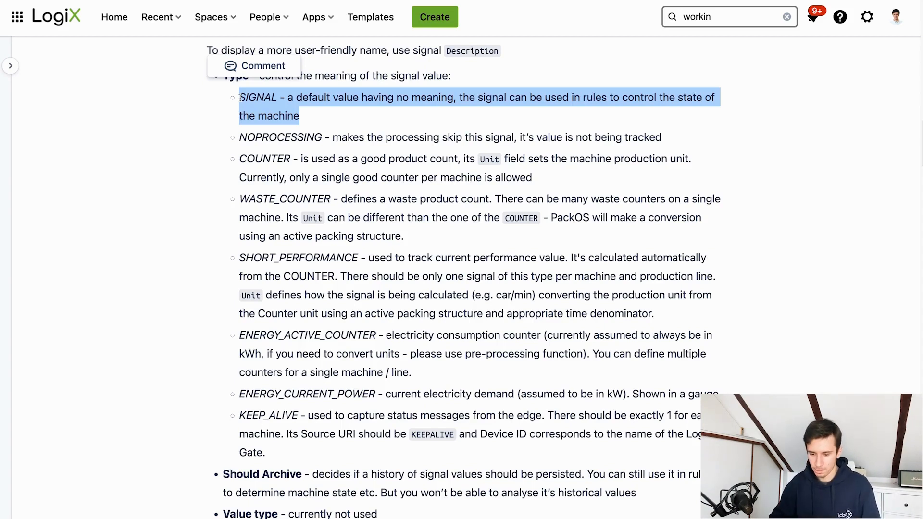
double_click(245, 136)
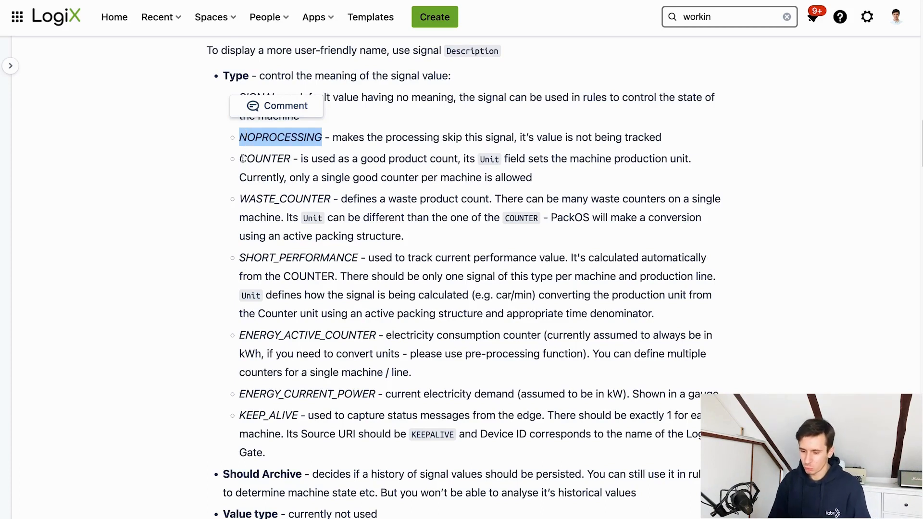
drag(241, 156, 393, 161)
click(393, 170)
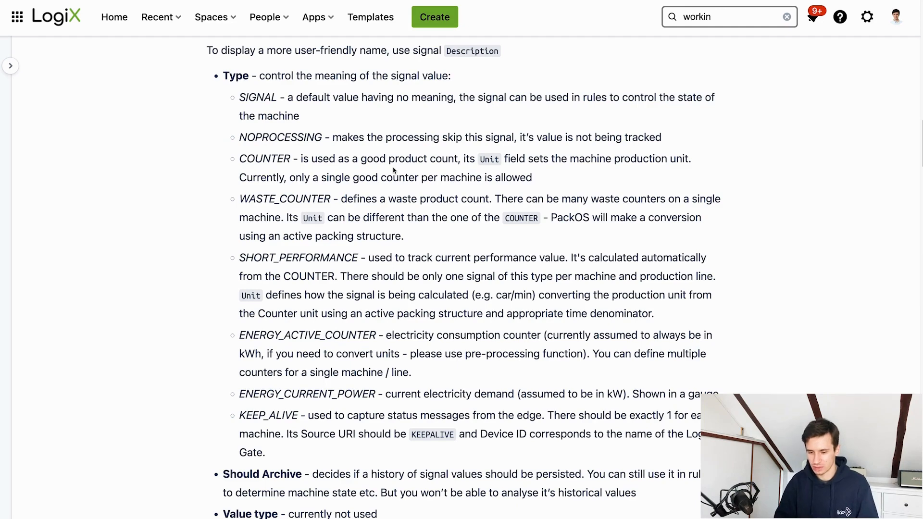
scroll(393, 168, down, 1)
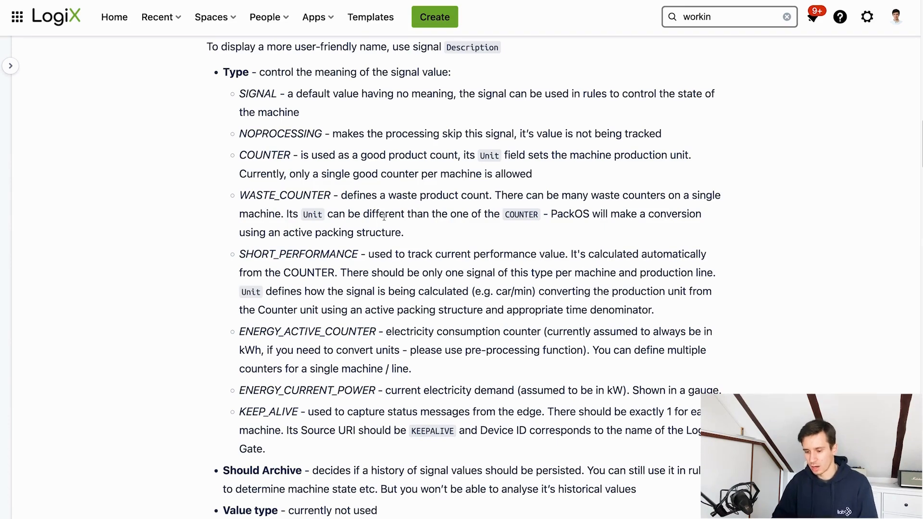
double_click(260, 153)
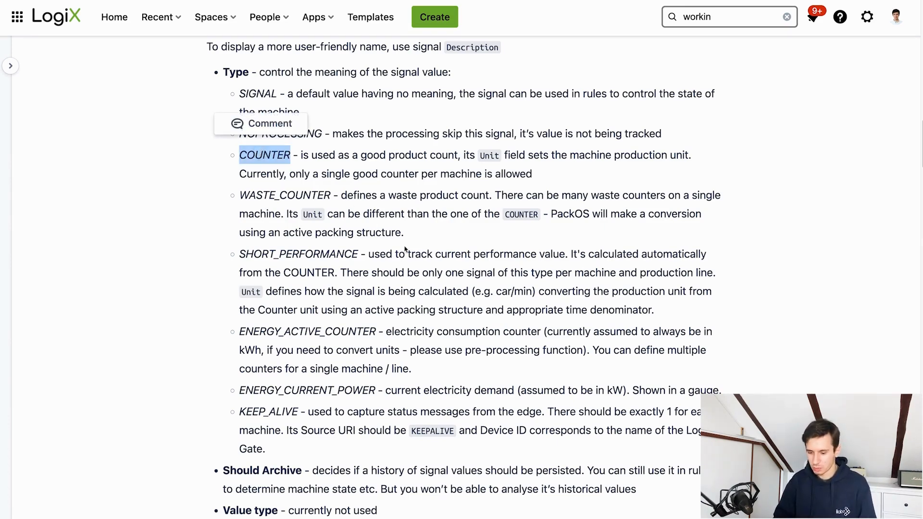
Examine the SHORT_PERFORMANCE signal type alongside the COUNTER and WASTE_COUNTER descriptions
scroll(405, 249, down, 1)
double_click(335, 222)
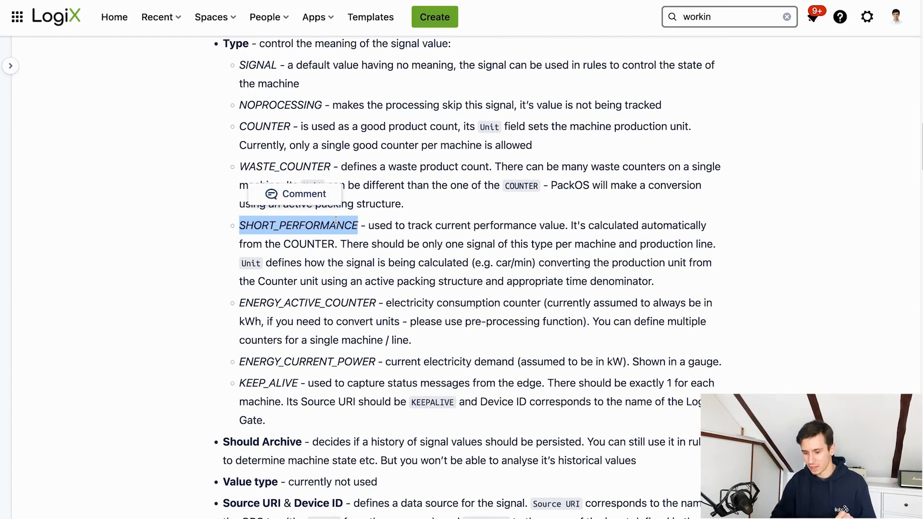
drag(403, 204, 245, 130)
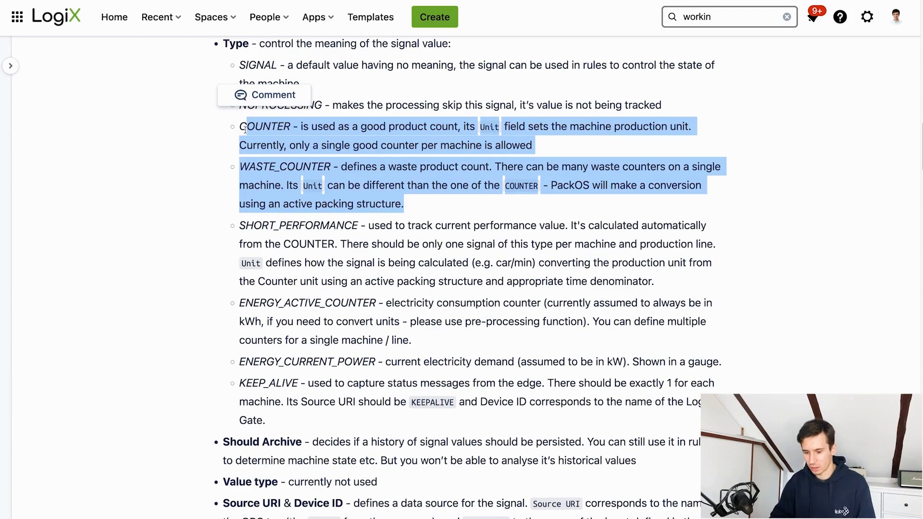
Examine the descriptions of the ENERGY_ACTIVE_COUNTER, ENERGY_CURRENT_POWER and KEEP_ALIVE signal types
scroll(432, 267, down, 1)
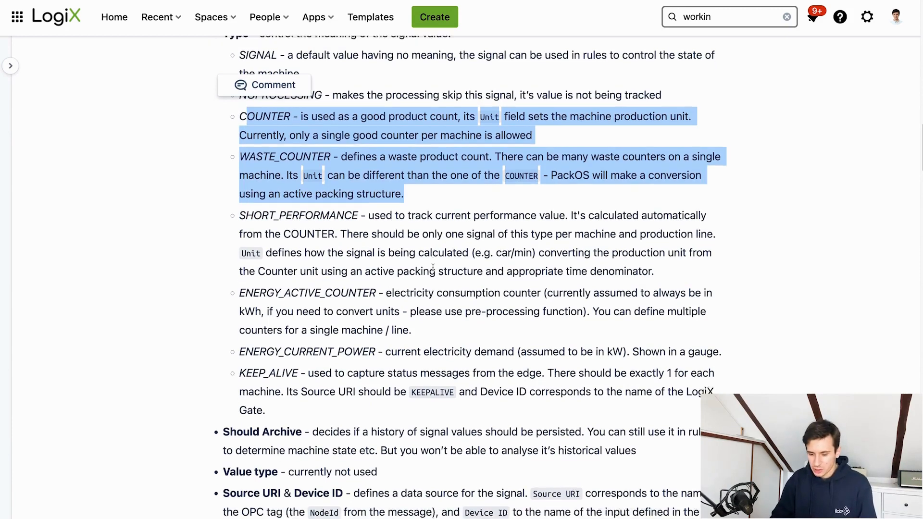
double_click(340, 280)
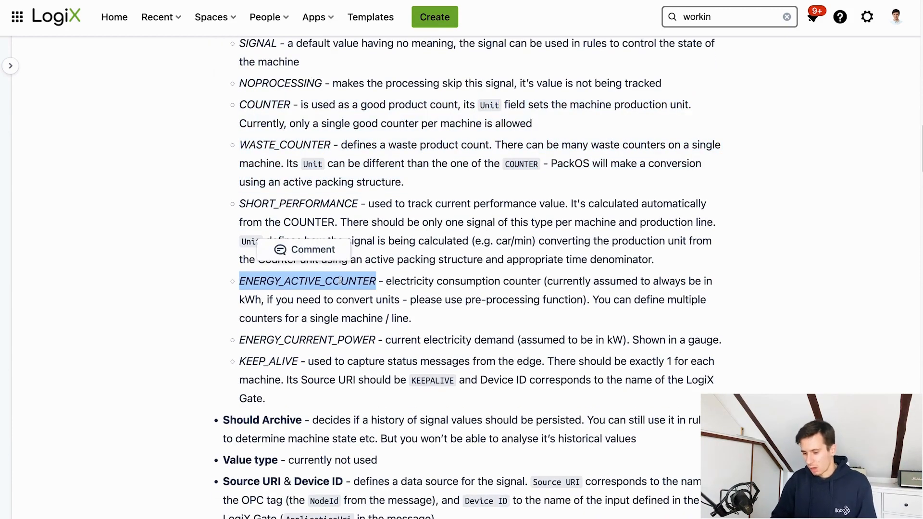
double_click(309, 339)
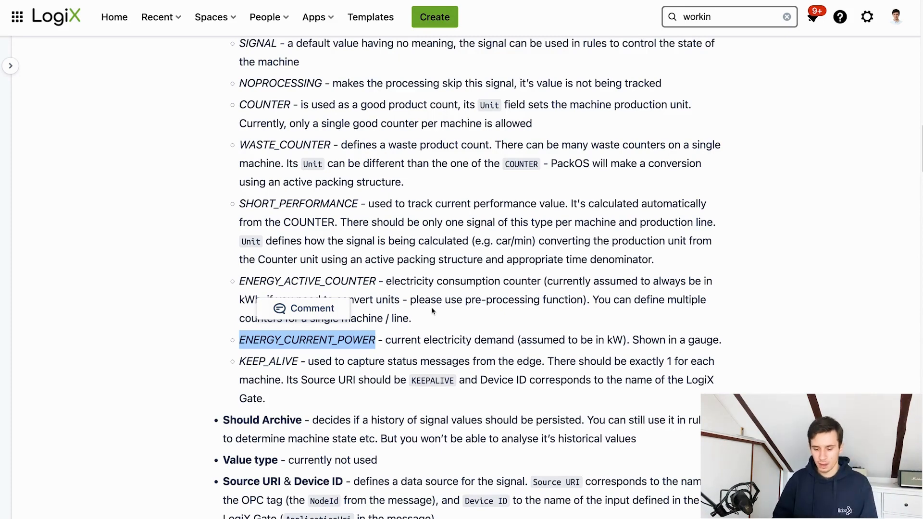
click(461, 321)
scroll(462, 321, down, 1)
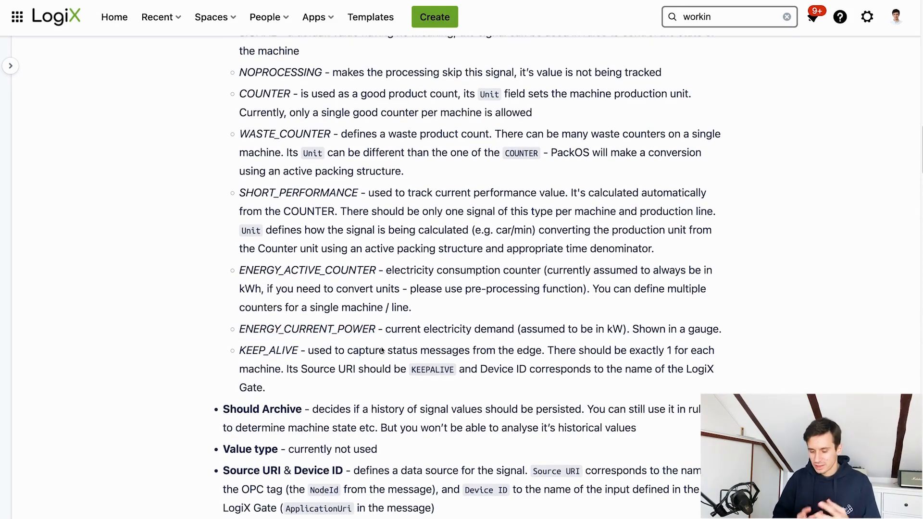
double_click(284, 352)
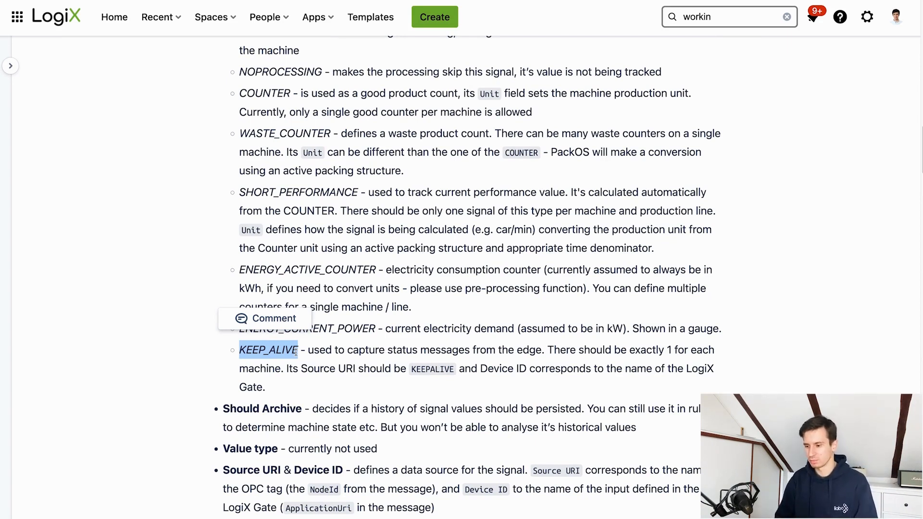
click(423, 260)
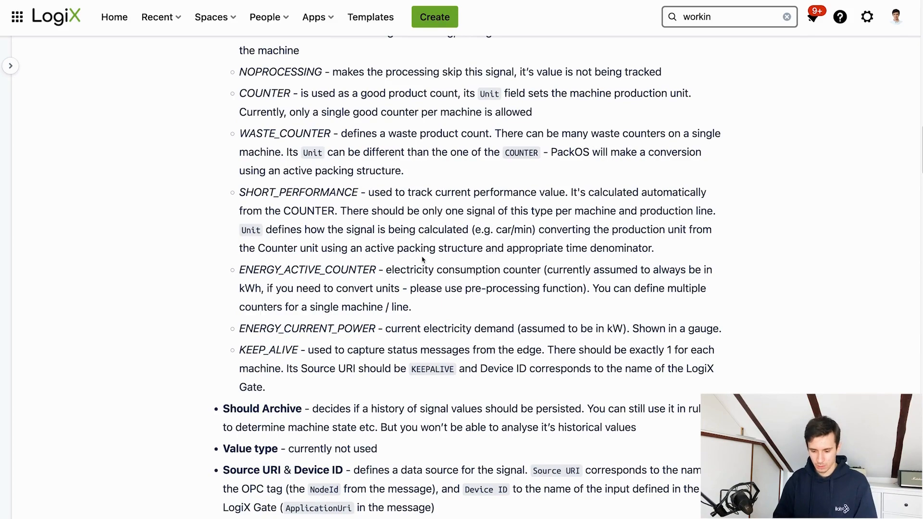
Examine the article's descriptions of the Should Archive, Value type, Source URI, Device ID, Unit and Min & Max signal fields
scroll(423, 260, up, 1)
scroll(423, 260, down, 3)
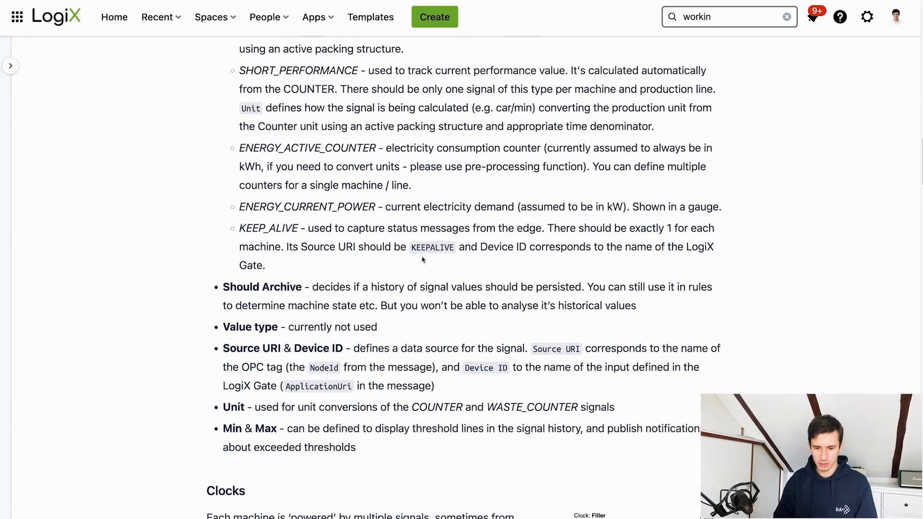
scroll(423, 259, up, 5)
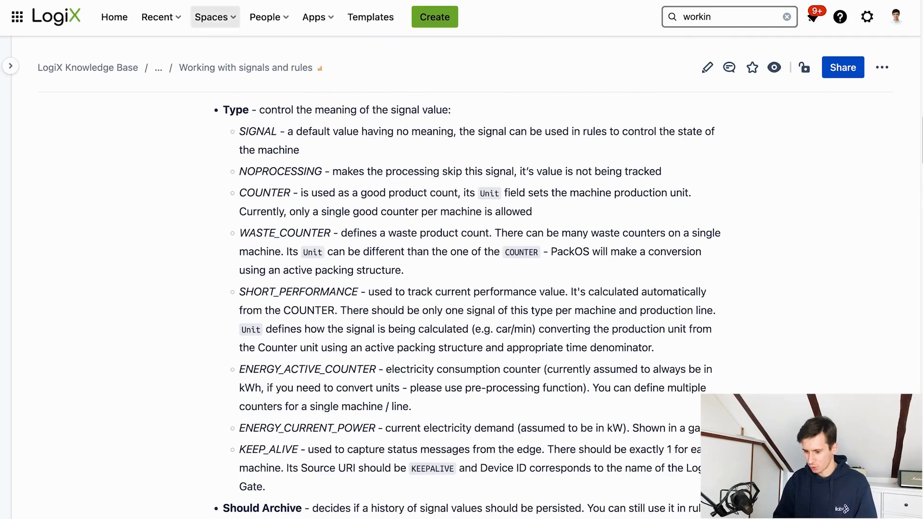
Switch to PackOS and start a new signal for the Filler, with both name and description set to Counter
click(216, 2)
click(555, 171)
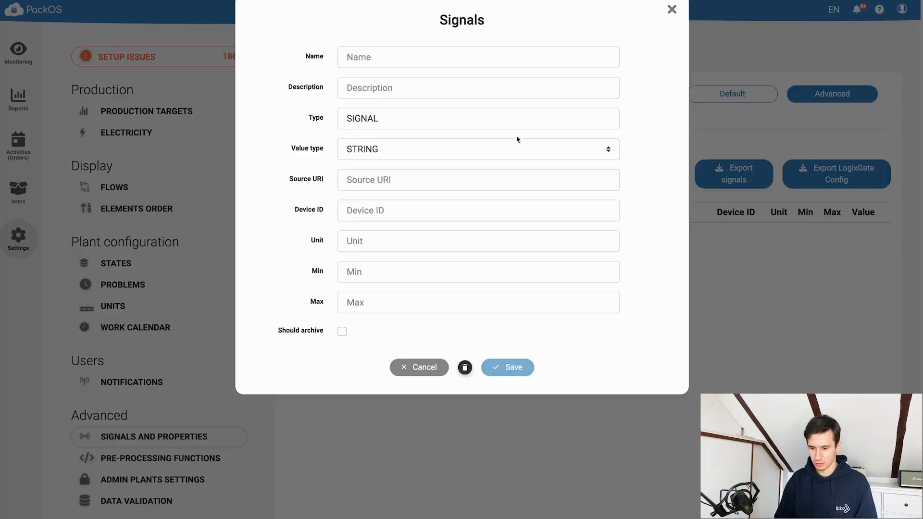
click(423, 67)
text(CounterC)
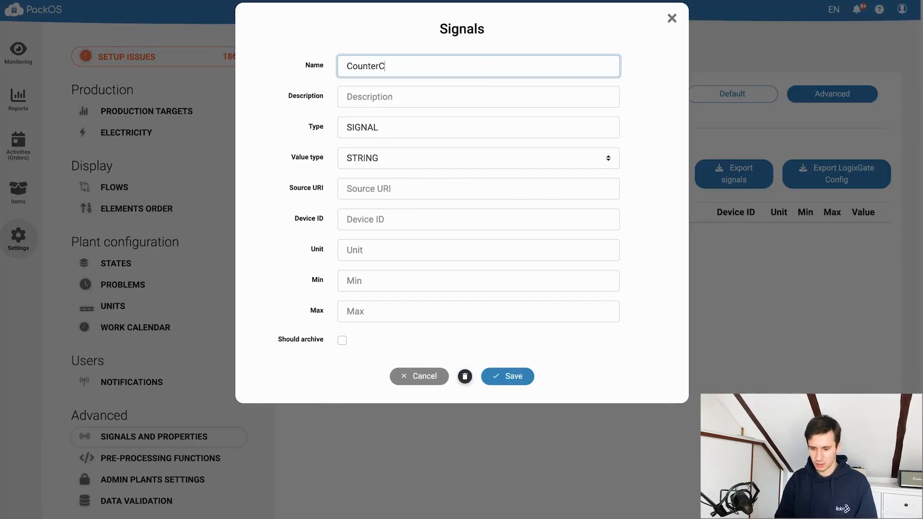
key(BackSpace)
key(Tab)
text(COUNTE)
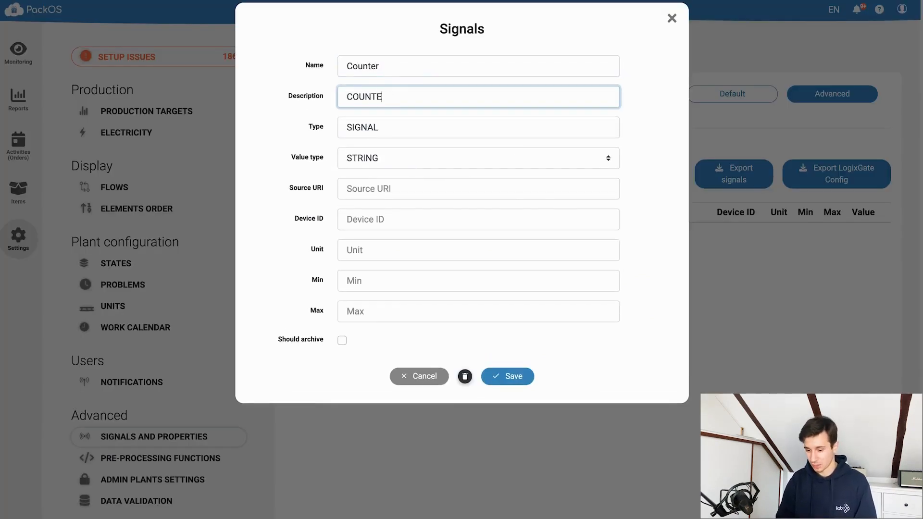
key(BackSpace)
key(BackSpace)
key(BackSpace)
key(BackSpace)
key(BackSpace)
text(ounter)
key(Tab)
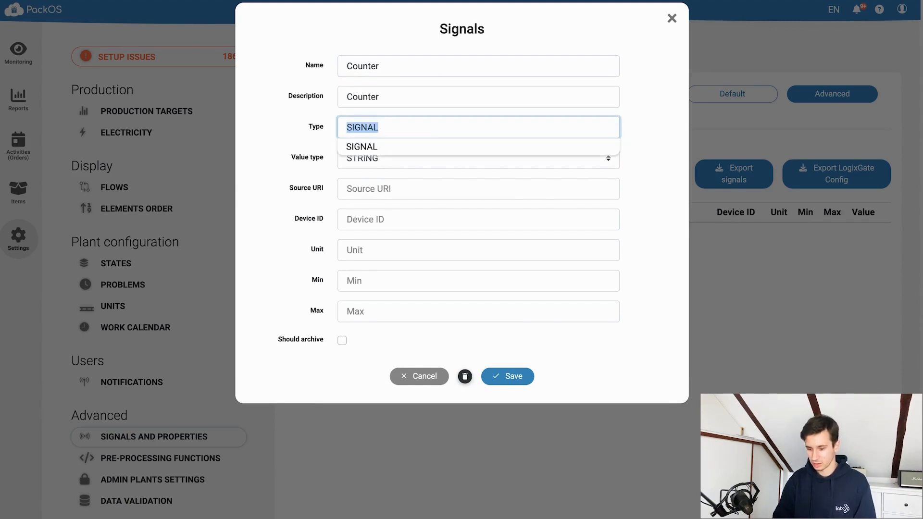
Set the new signal's type to COUNTER and its value type to DECIMAL
text(COUNT)
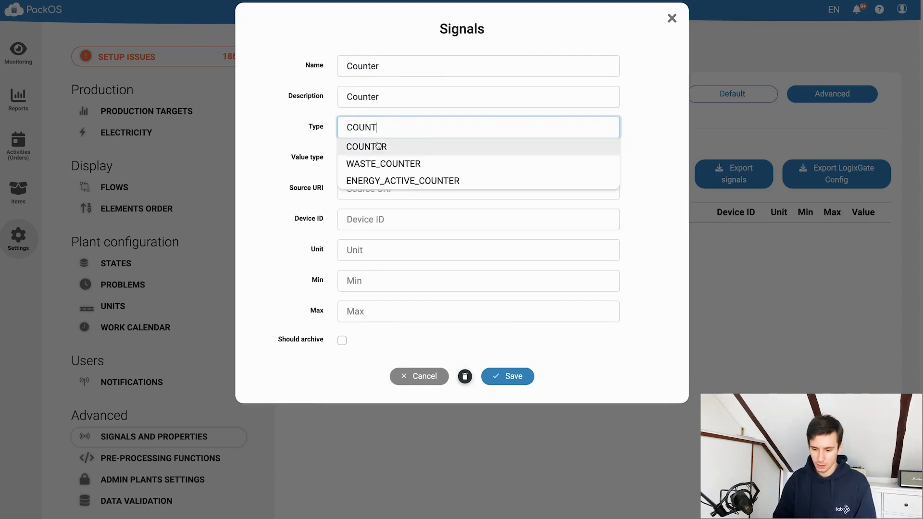
click(378, 146)
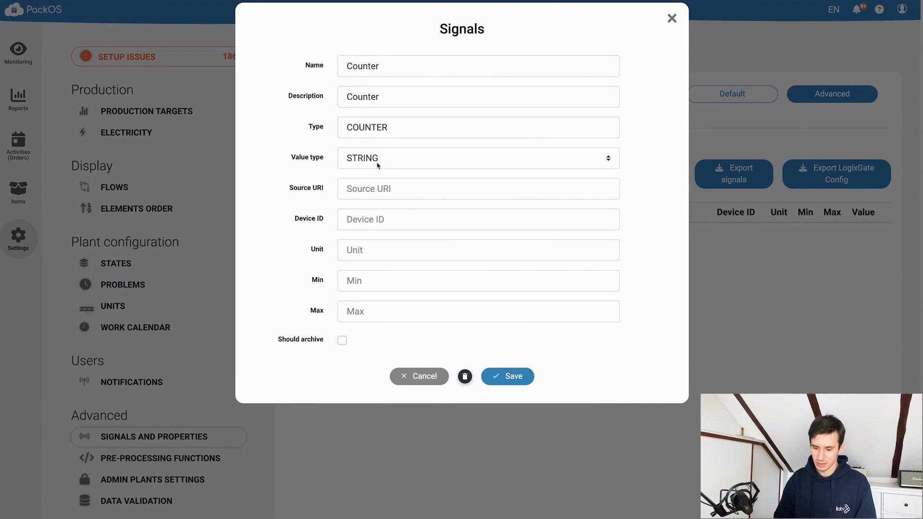
click(377, 165)
click(367, 174)
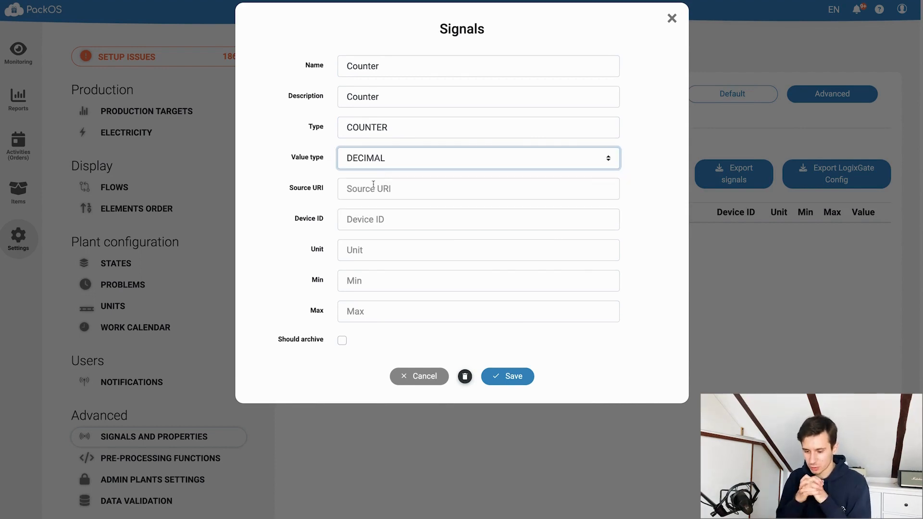
Enter signal_counter as the signal's Source URI
click(372, 188)
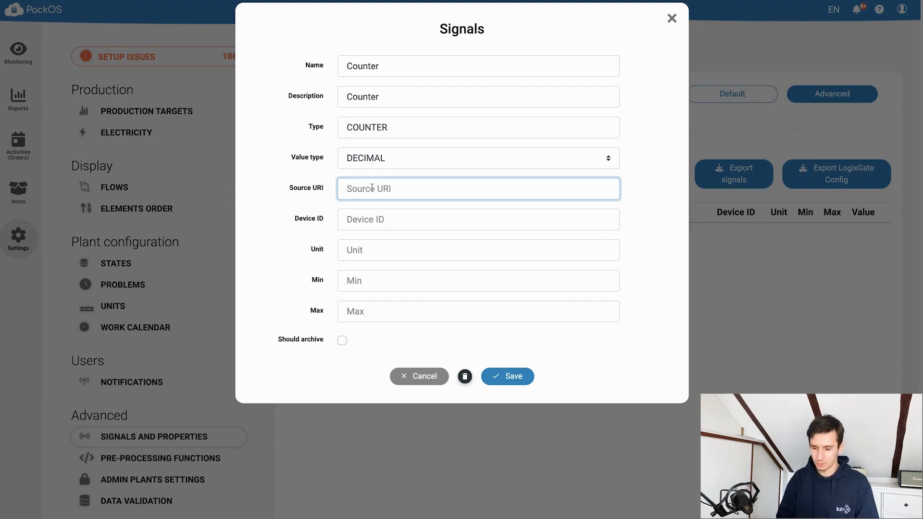
text(singa)
key(BackSpace)
key(BackSpace)
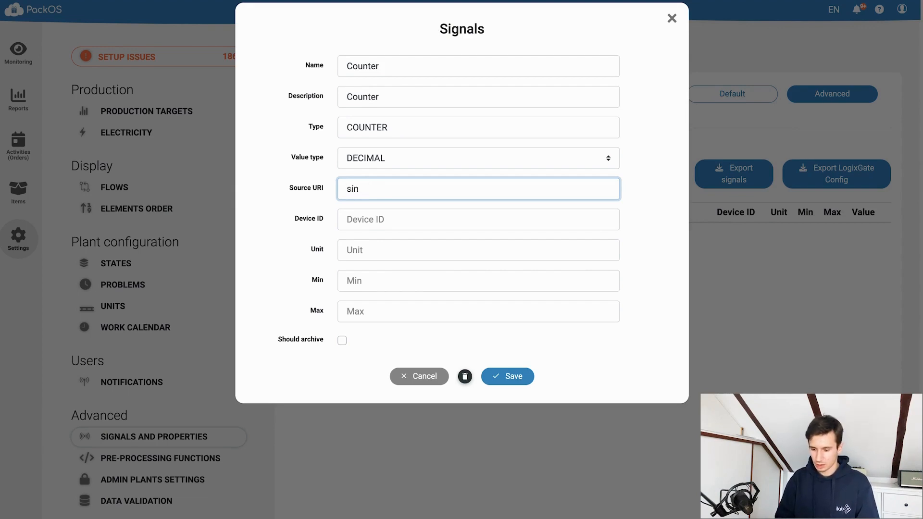
text(n)
key(BackSpace)
key(BackSpace)
text(gnal_counter_)
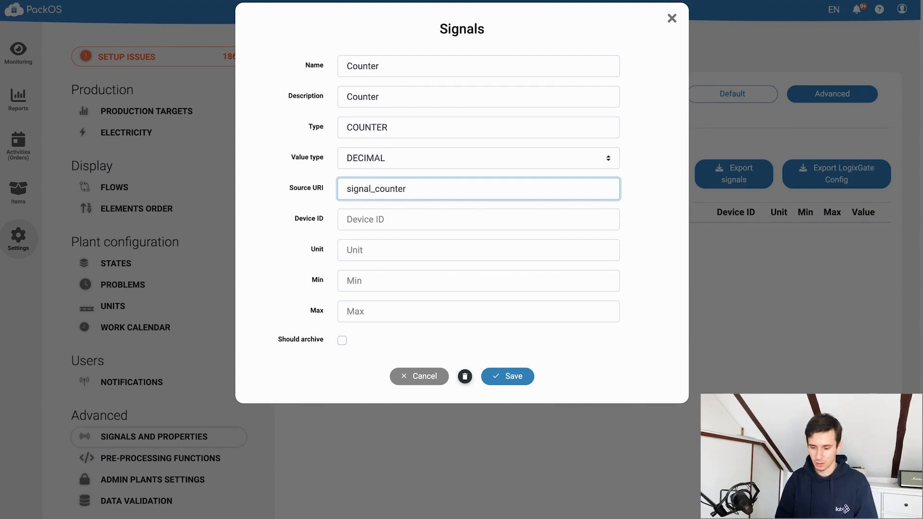
key(ctrl+a)
Leave the Device ID blank and set the signal's unit to bl
click(368, 216)
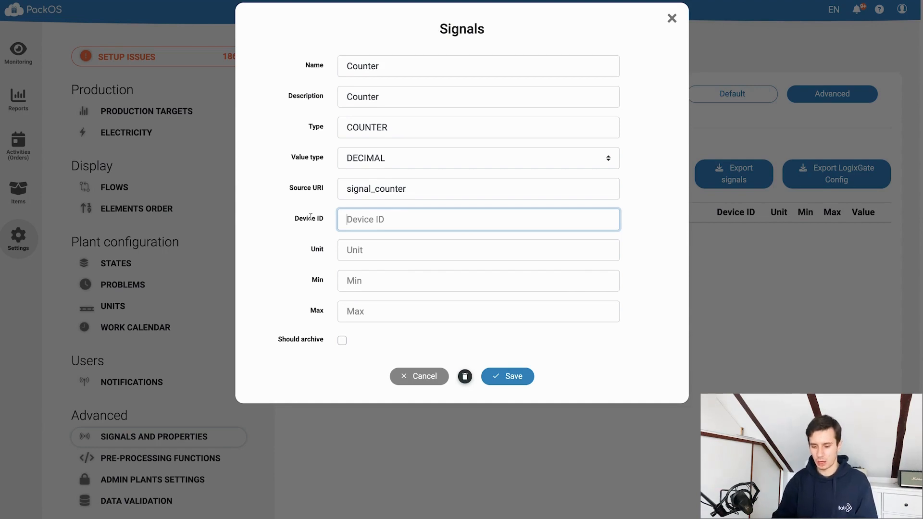
click(355, 246)
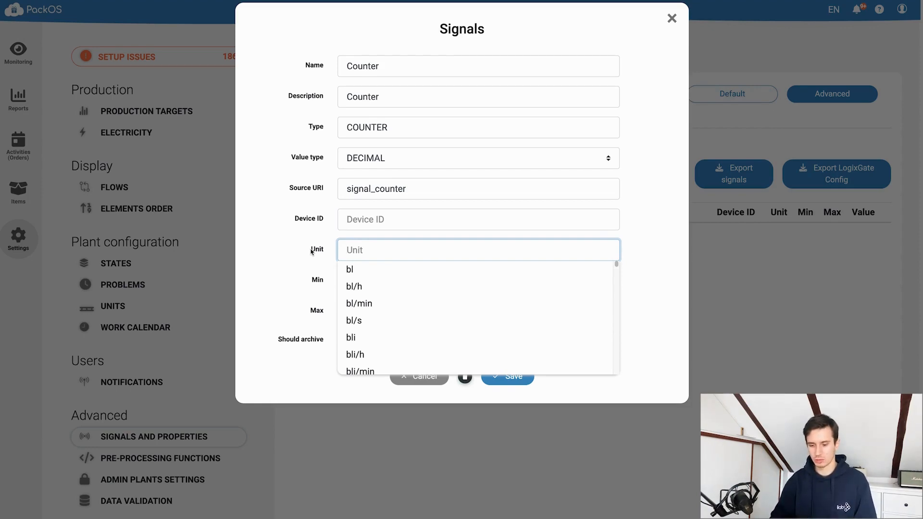
text(bl)
click(297, 242)
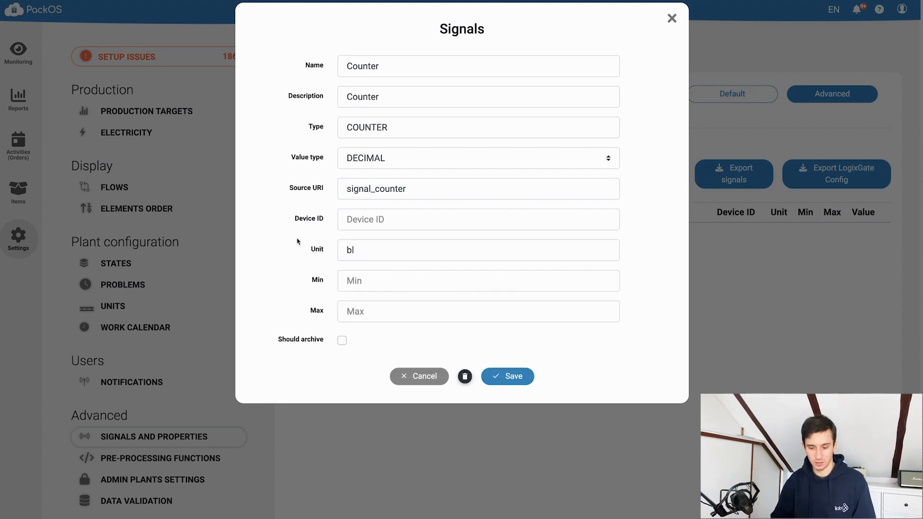
Leave Min and Max blank, turn on Should archive for the Counter signal and save it
click(396, 279)
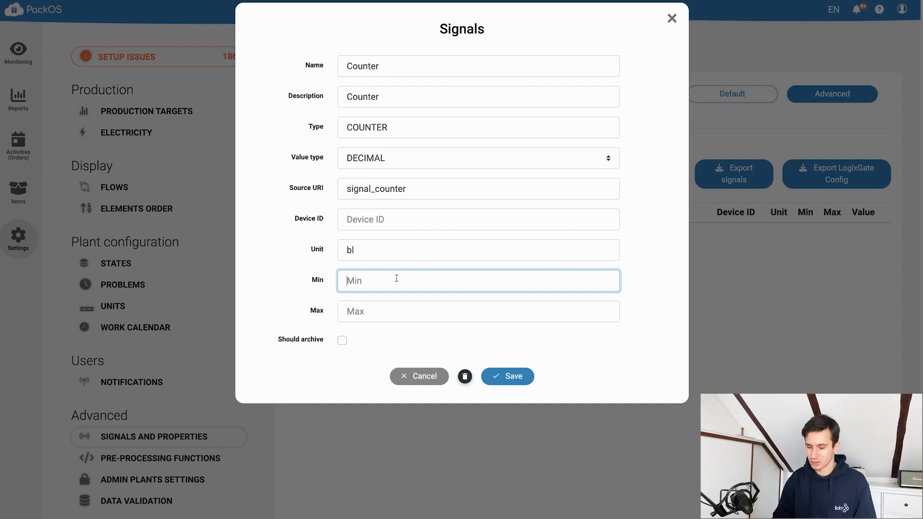
key(Tab)
click(363, 288)
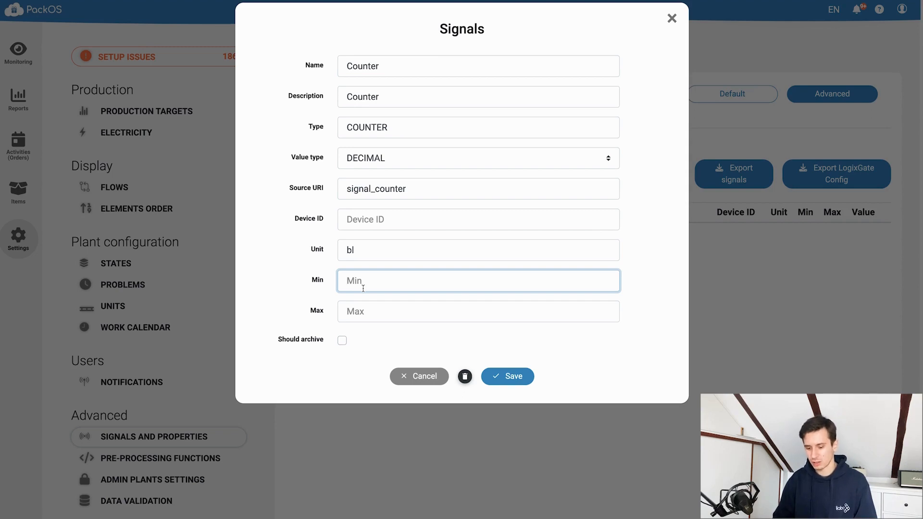
click(341, 343)
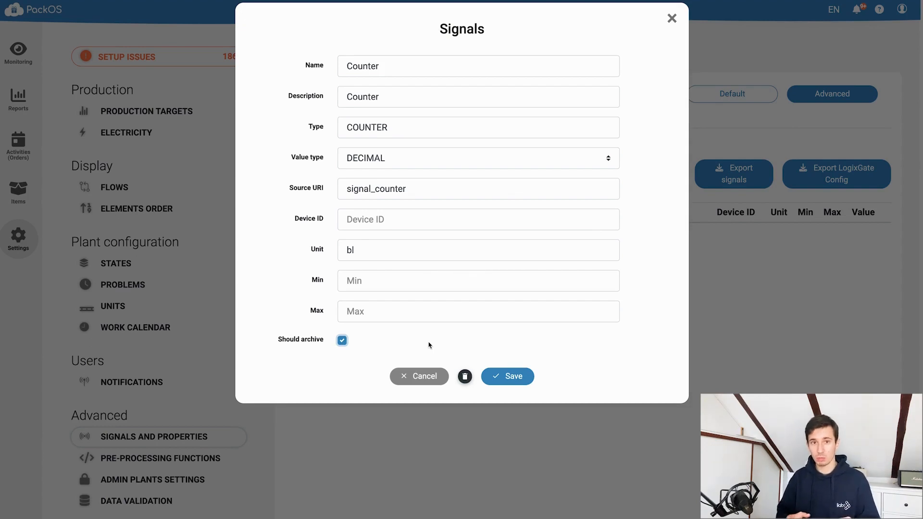
click(505, 377)
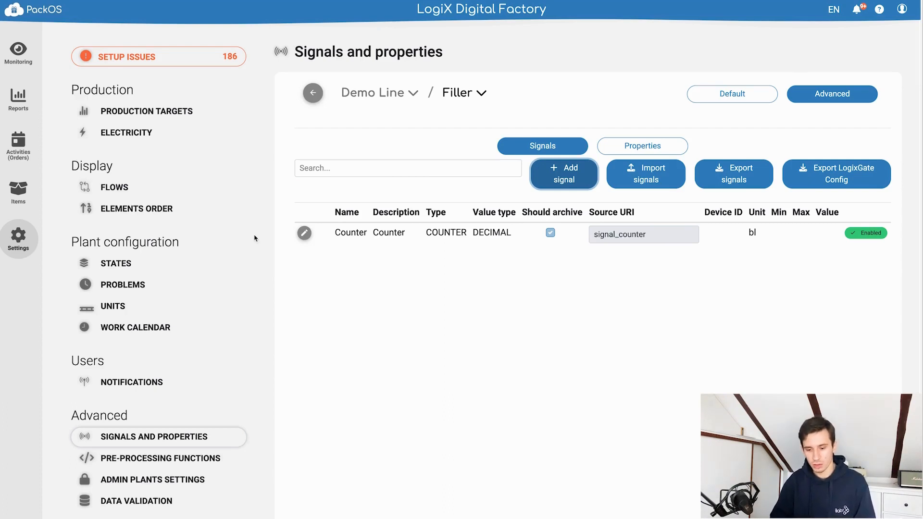
Open Demo Line in the monitoring view and check the Filler's counter, performance and connection status
click(19, 53)
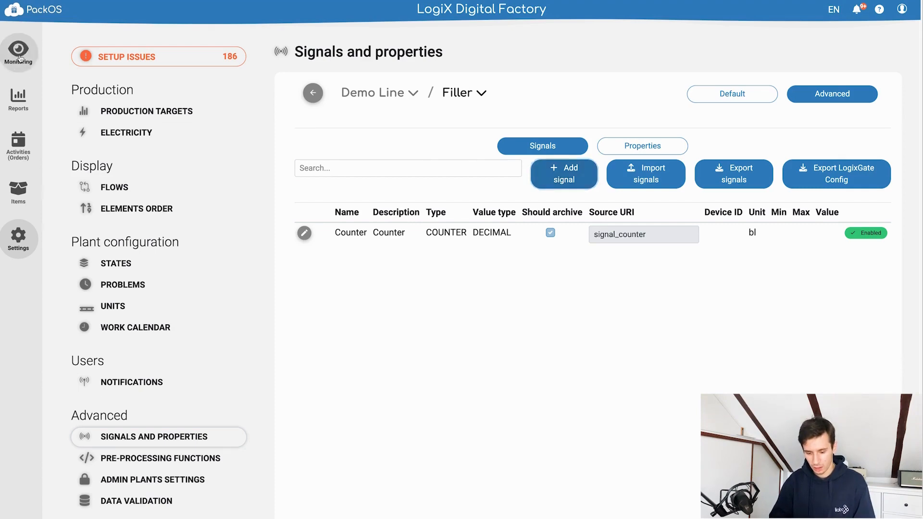
scroll(446, 431, down, 15)
scroll(470, 398, up, 1)
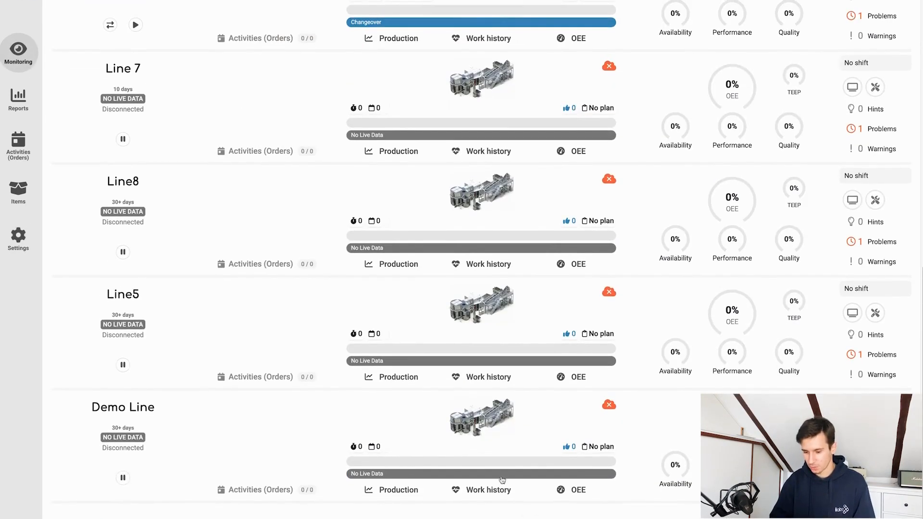
click(475, 432)
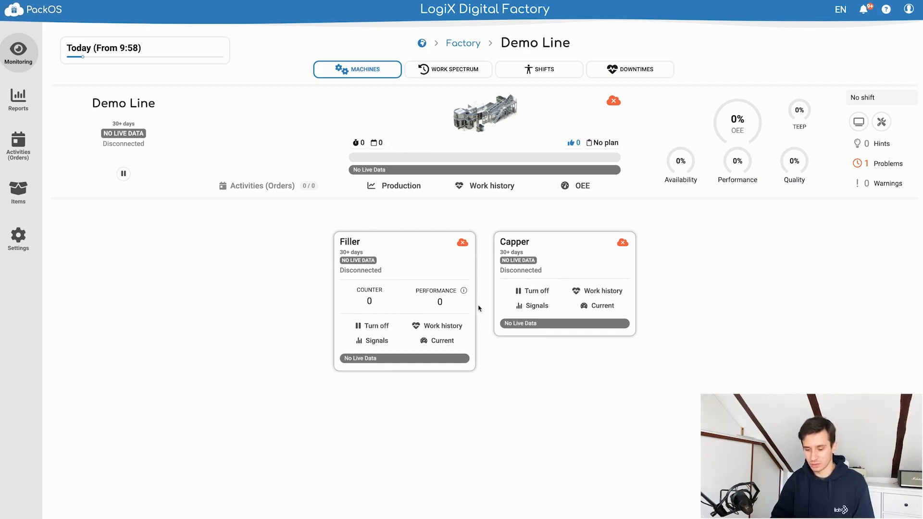
mouse_move(434, 289)
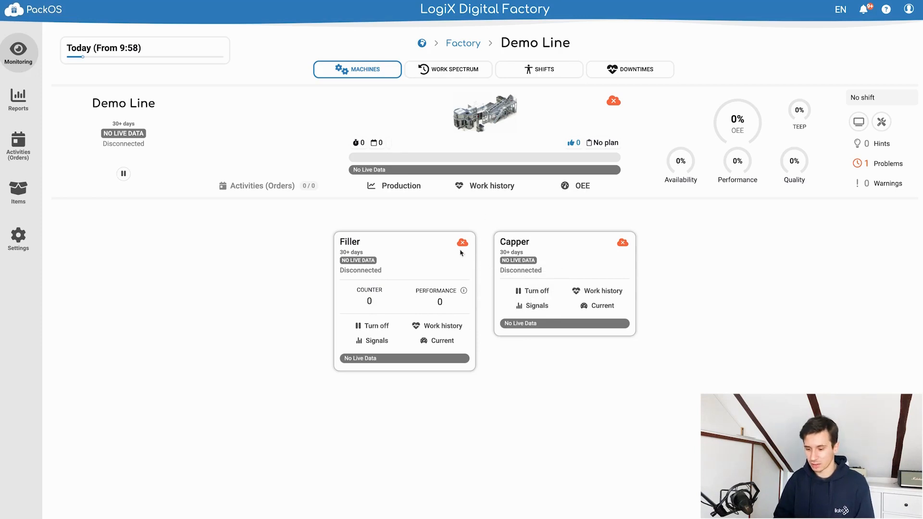
mouse_move(463, 245)
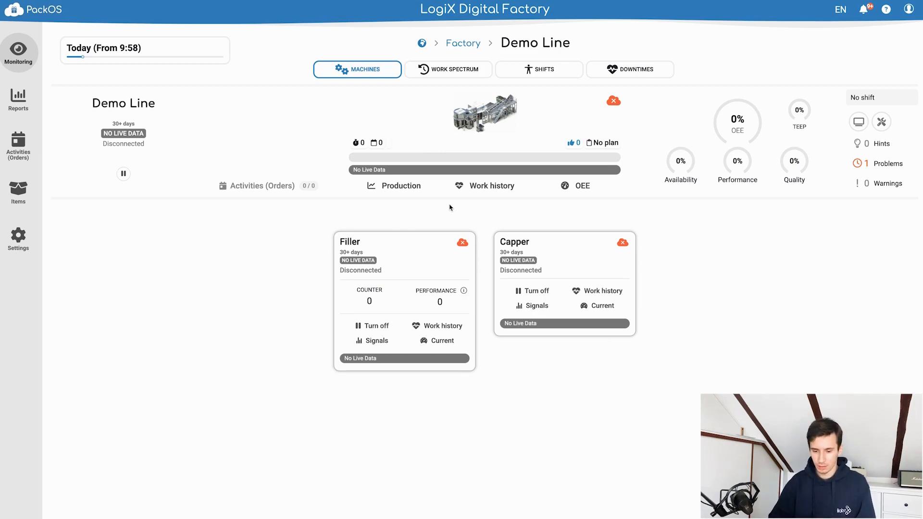
Return to the signals and properties settings and show the advanced signal list of Demo Line's Filler
click(17, 240)
click(176, 441)
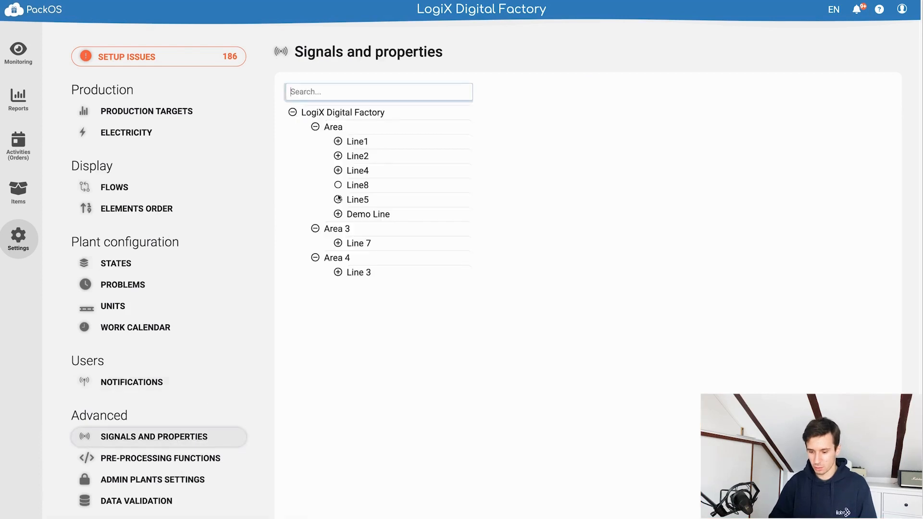
click(338, 214)
click(377, 230)
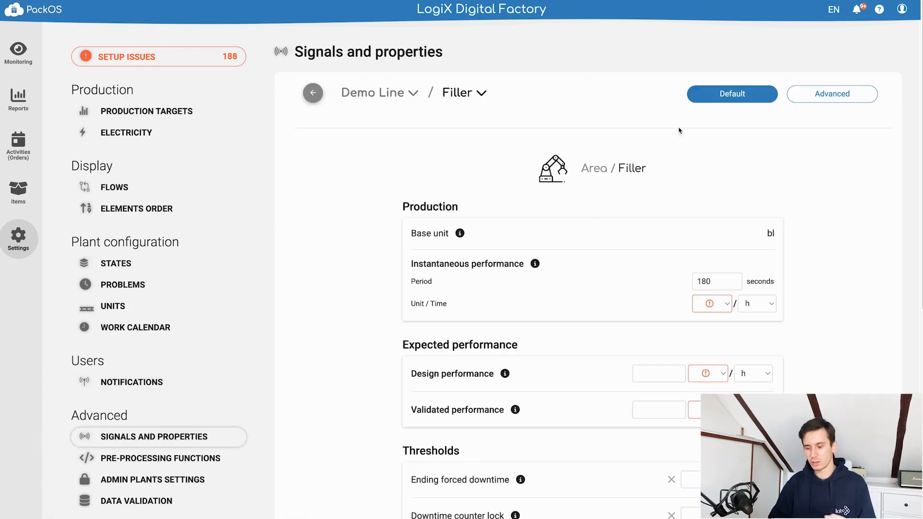
click(832, 94)
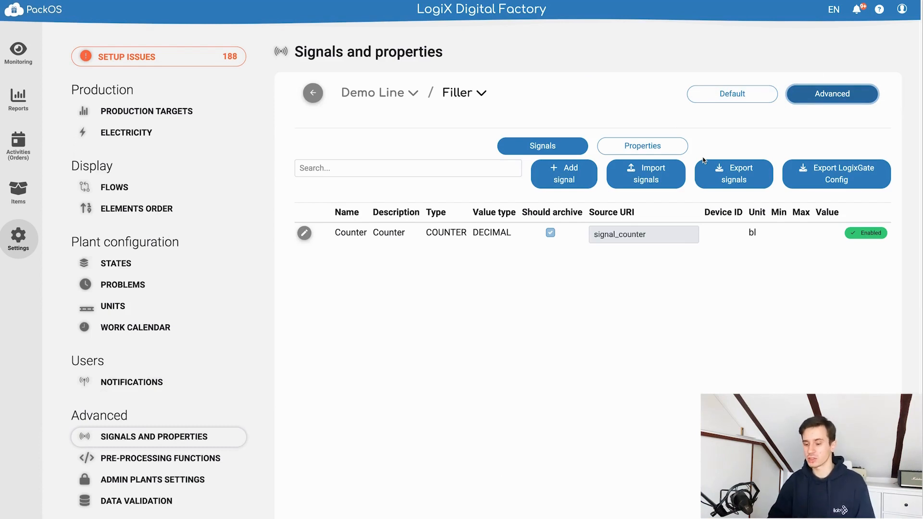
Switch from the Filler to the Capper on Demo Line to view its signal list
click(467, 91)
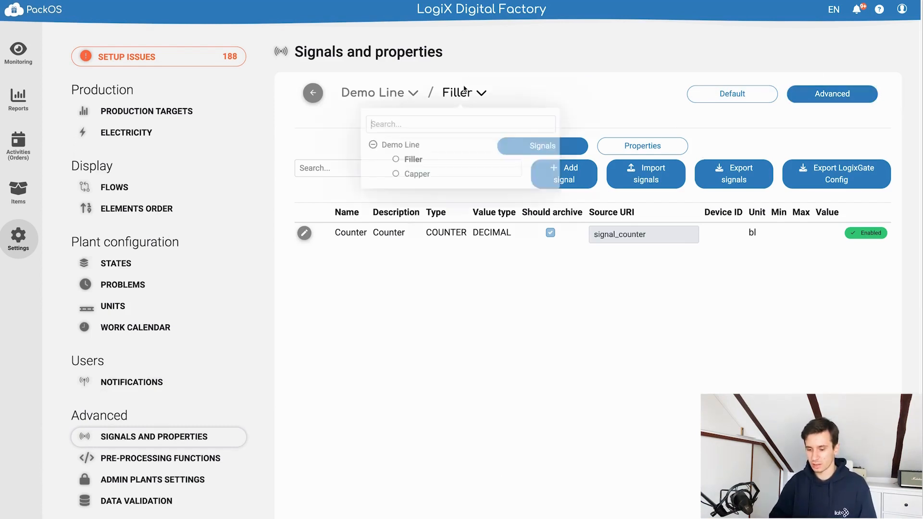
click(440, 178)
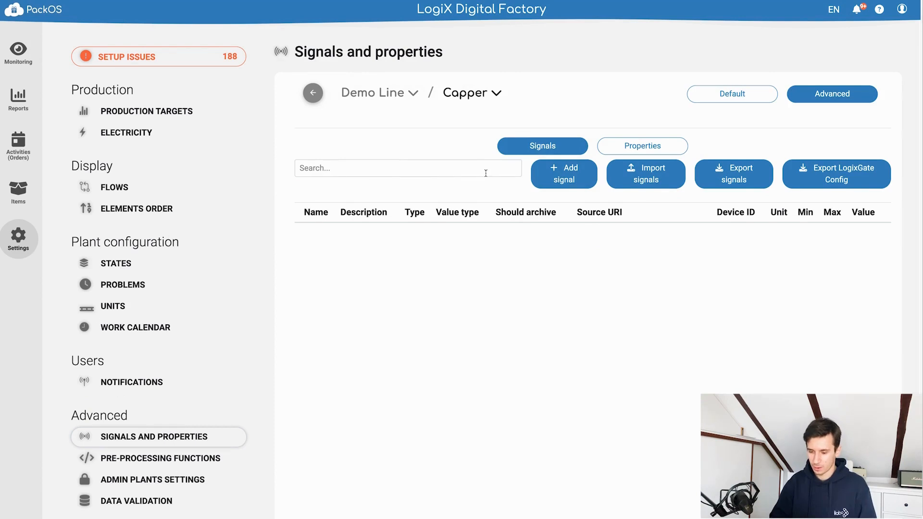
click(464, 101)
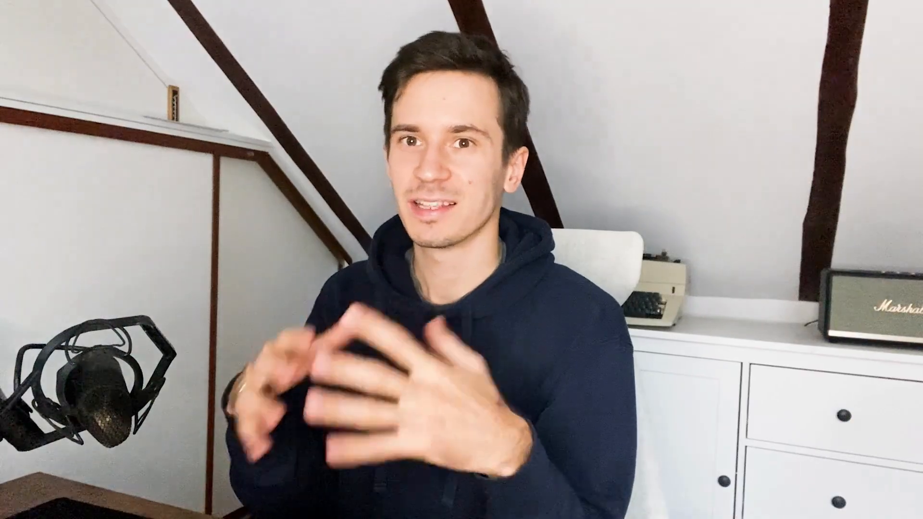